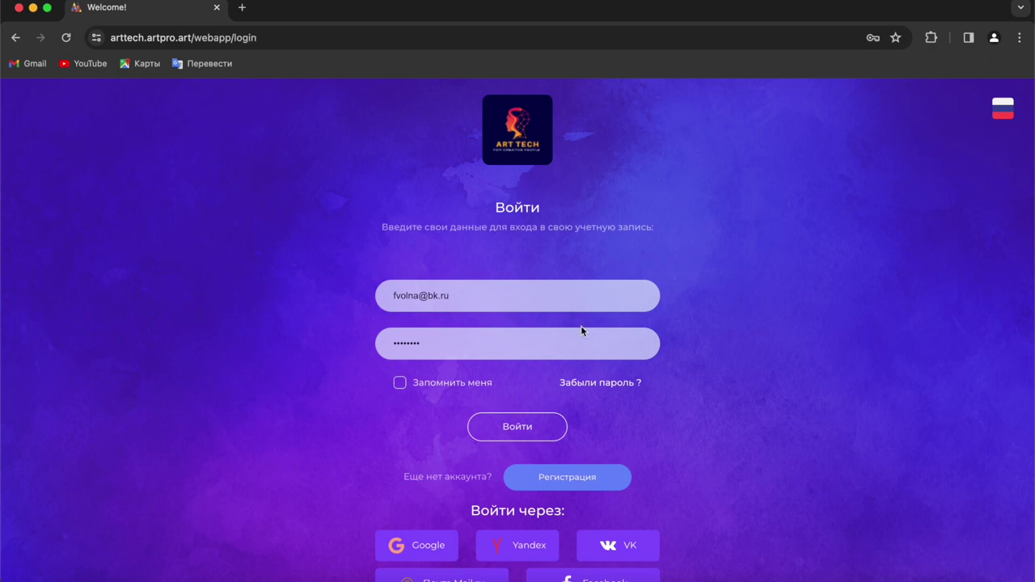
- Register a new account with the e-mail address, accepting the registration terms
{"action": "scroll", "coordinate": [509, 404], "scroll_direction": "down", "scroll_amount": 2}
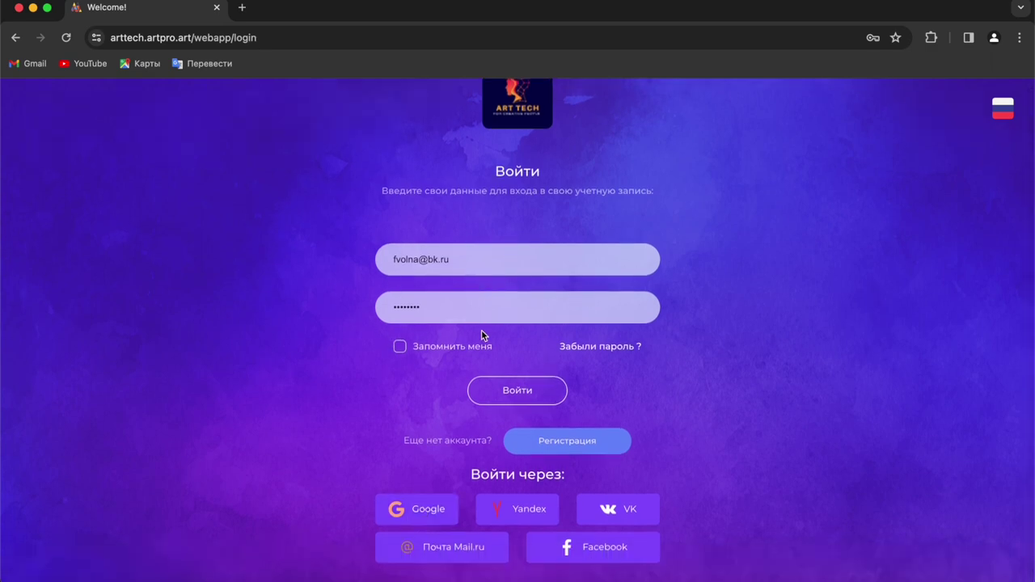
{"action": "scroll", "coordinate": [481, 330], "scroll_direction": "up", "scroll_amount": 1}
{"action": "scroll", "coordinate": [481, 329], "scroll_direction": "up", "scroll_amount": 1}
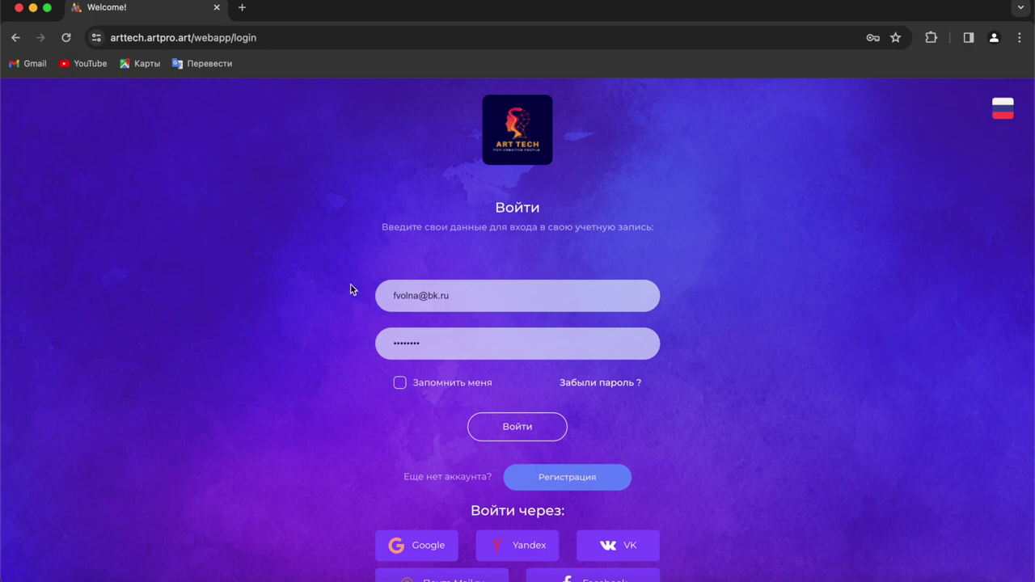
{"action": "scroll", "coordinate": [350, 289], "scroll_direction": "down", "scroll_amount": 2}
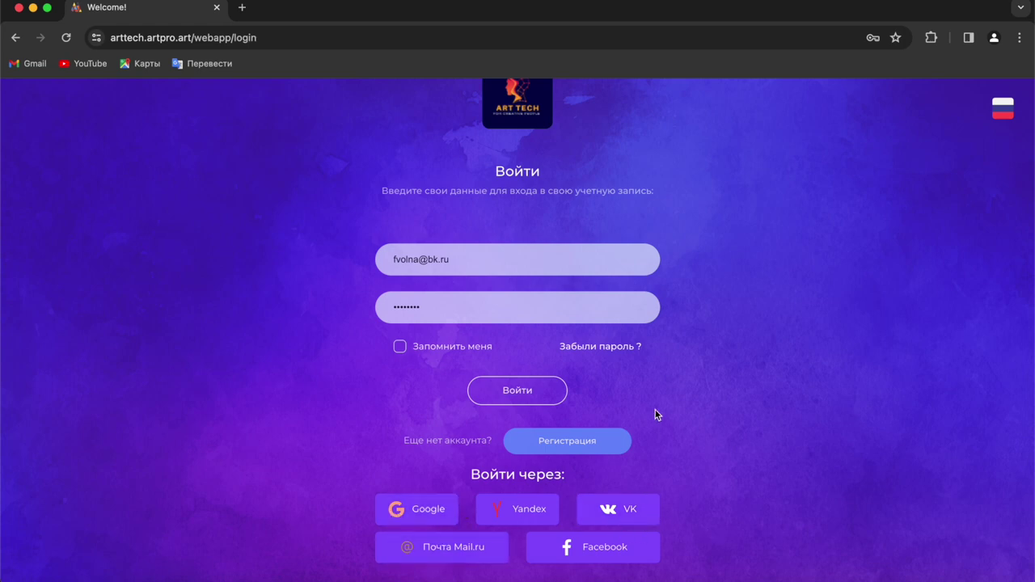
{"action": "left_click", "coordinate": [576, 439]}
{"action": "left_click", "coordinate": [448, 374]}
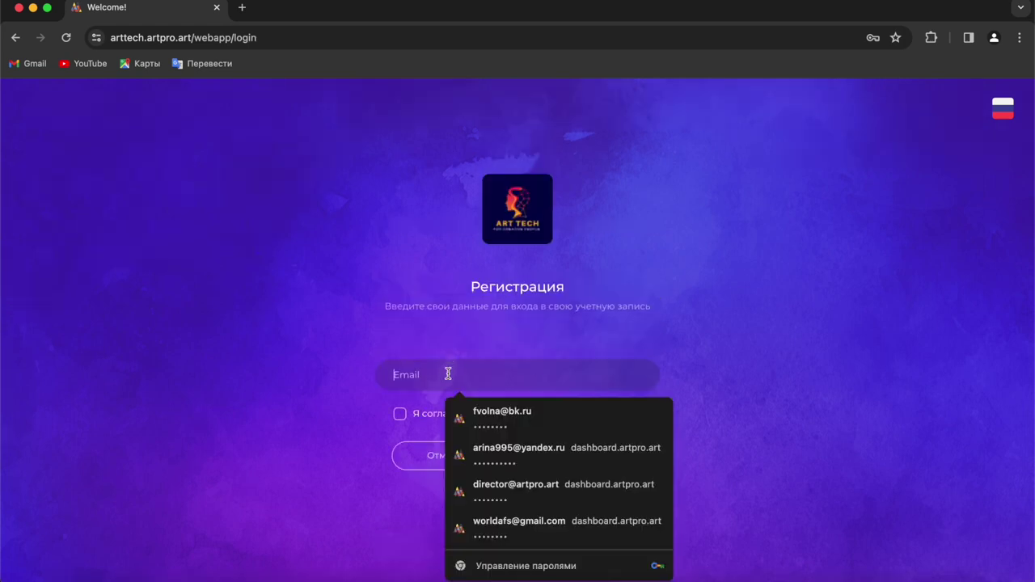
{"action": "key", "text": "super+v"}
{"action": "left_click", "coordinate": [397, 413]}
{"action": "left_click", "coordinate": [550, 466]}
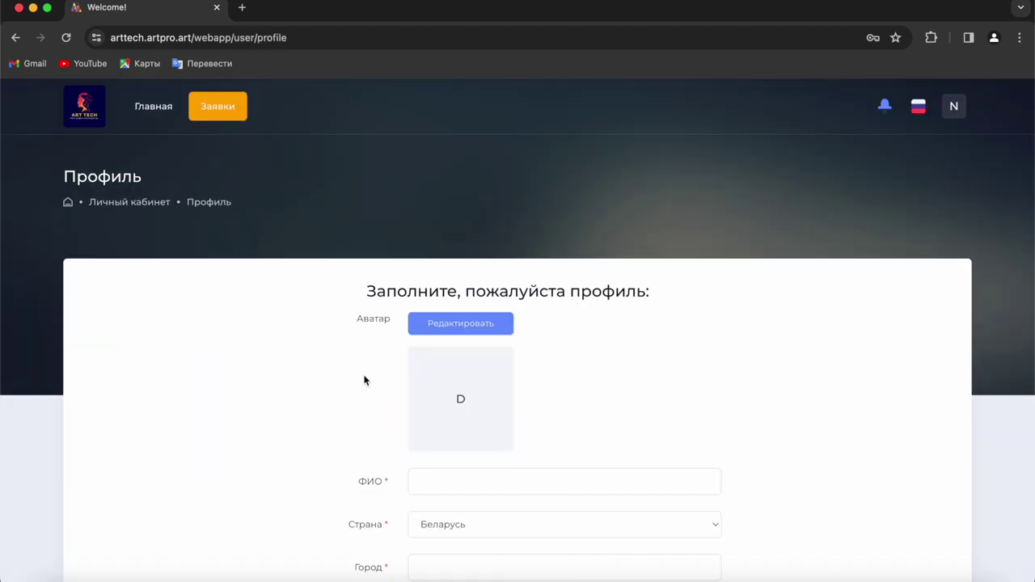
- Fill in the profile with TEST as full name and city, enter the phone number, and save it
{"action": "scroll", "coordinate": [404, 312], "scroll_direction": "down", "scroll_amount": 3}
{"action": "left_click", "coordinate": [434, 270]}
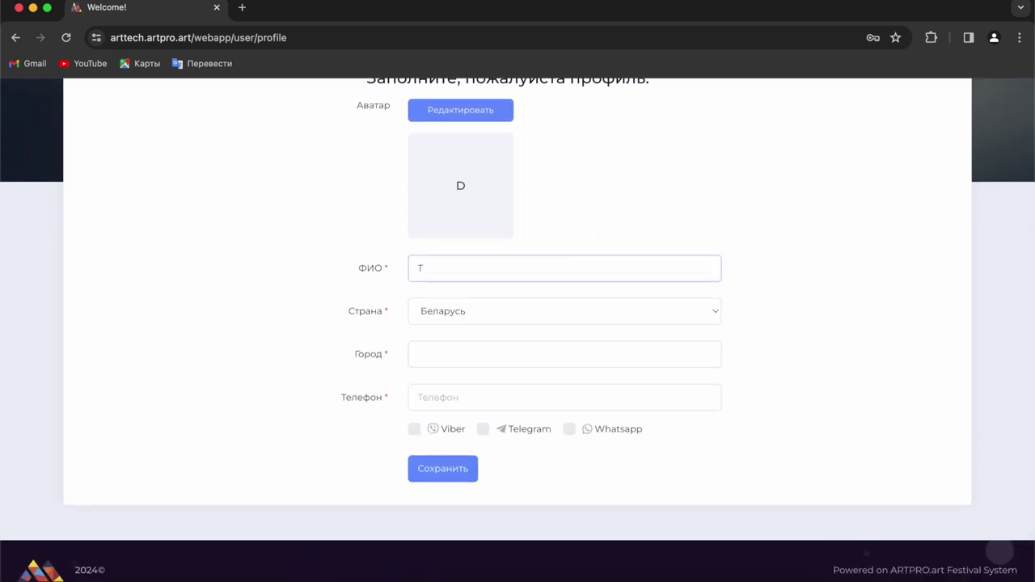
{"action": "key", "text": "Tab"}
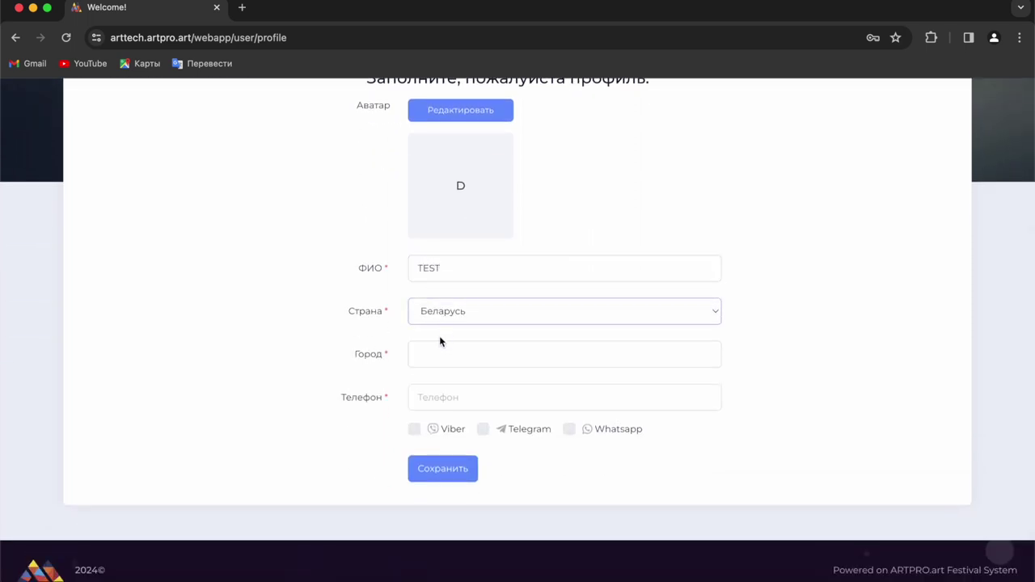
{"action": "double_click", "coordinate": [451, 268]}
{"action": "key", "text": "ctrl+c"}
{"action": "left_click", "coordinate": [438, 350]}
{"action": "key", "text": "ctrl+v"}
{"action": "left_click", "coordinate": [442, 397]}
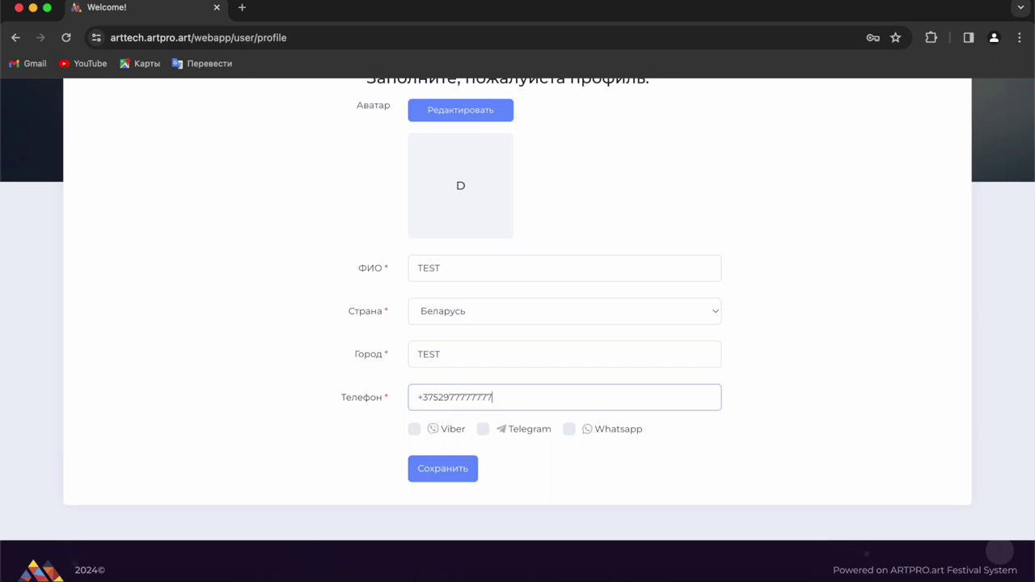
{"action": "left_click", "coordinate": [435, 469]}
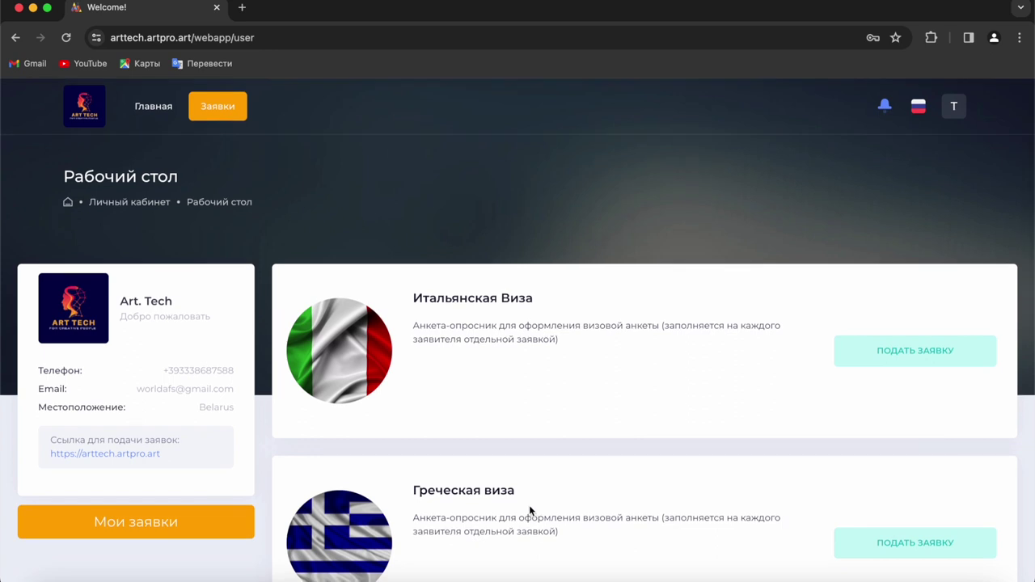
- Start an application for "Италия 2024. Информированное согласие + Договора."
{"action": "scroll", "coordinate": [439, 390], "scroll_direction": "down", "scroll_amount": 5}
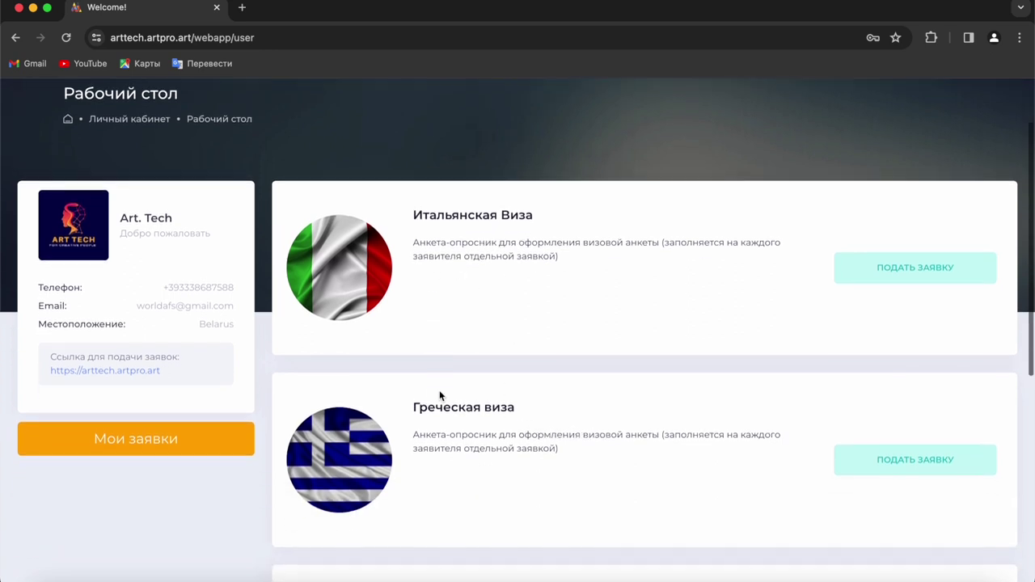
{"action": "scroll", "coordinate": [439, 396], "scroll_direction": "down", "scroll_amount": 4}
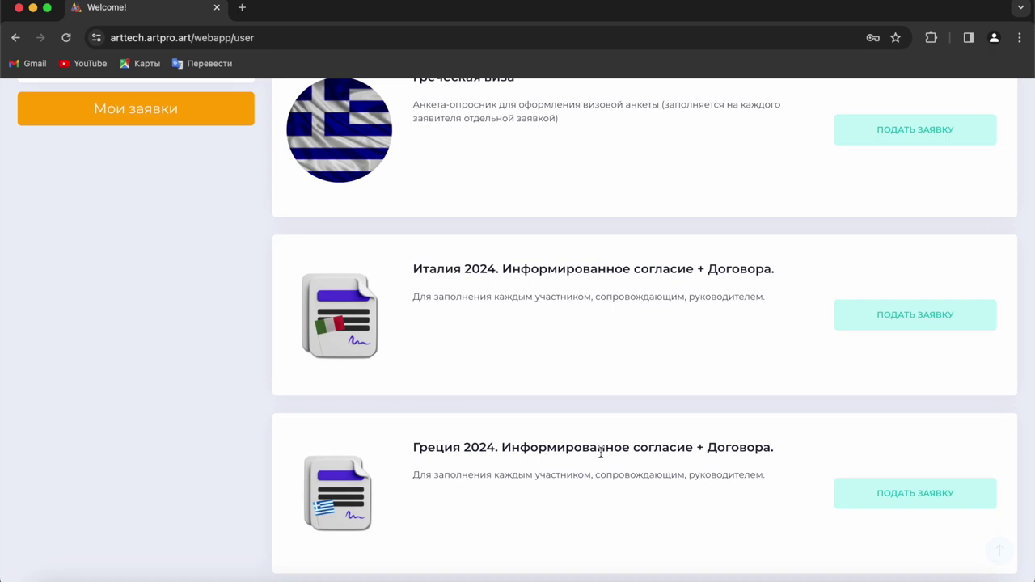
{"action": "left_click", "coordinate": [908, 318]}
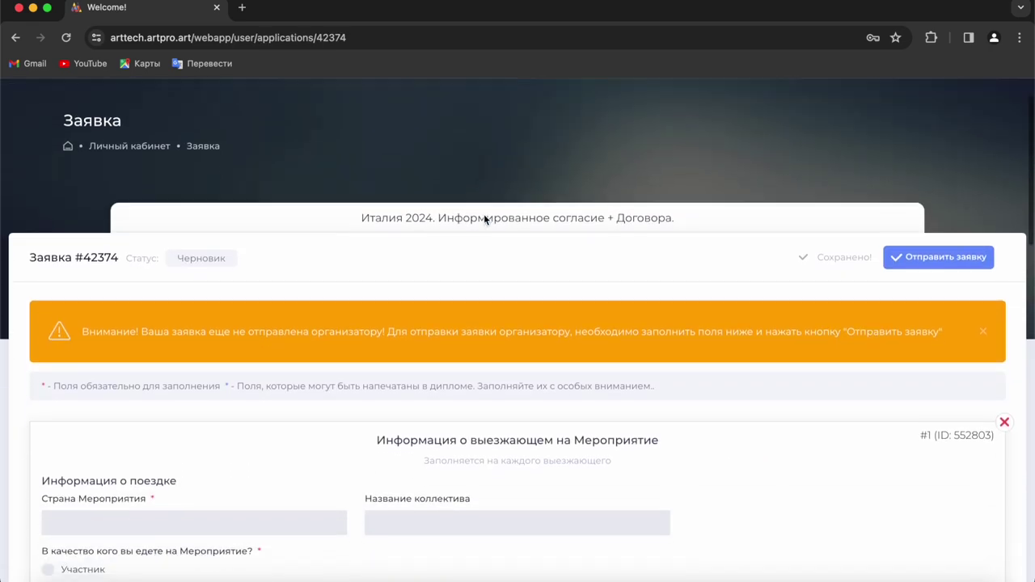
- Fill in the trip information with country Италия, dates 6-17 июня 2024, group ЖЕЛТЫЕ and role Участник
{"action": "scroll", "coordinate": [484, 213], "scroll_direction": "down", "scroll_amount": 1}
{"action": "scroll", "coordinate": [346, 328], "scroll_direction": "down", "scroll_amount": 2}
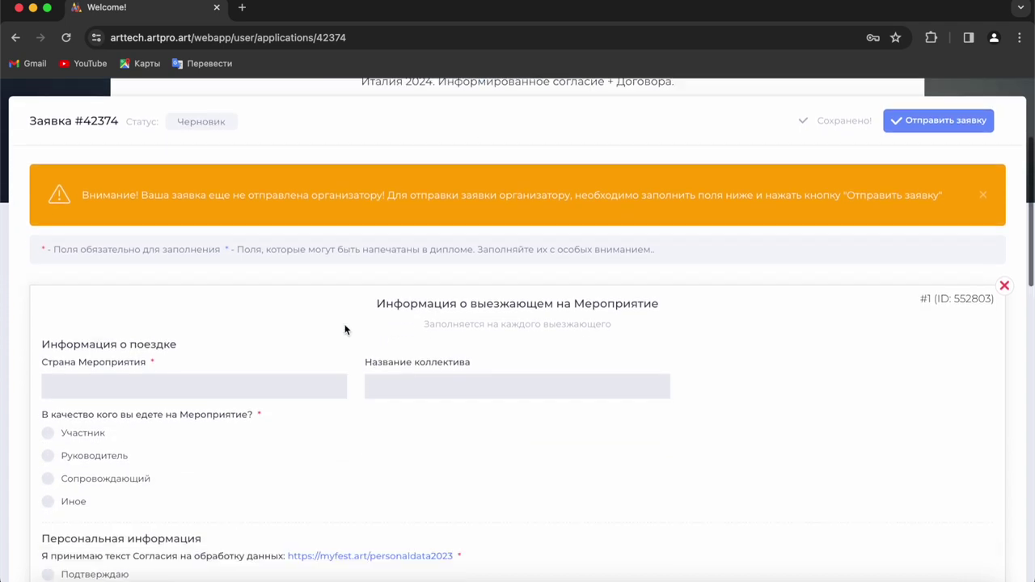
{"action": "left_click", "coordinate": [185, 343]}
{"action": "left_click", "coordinate": [182, 356]}
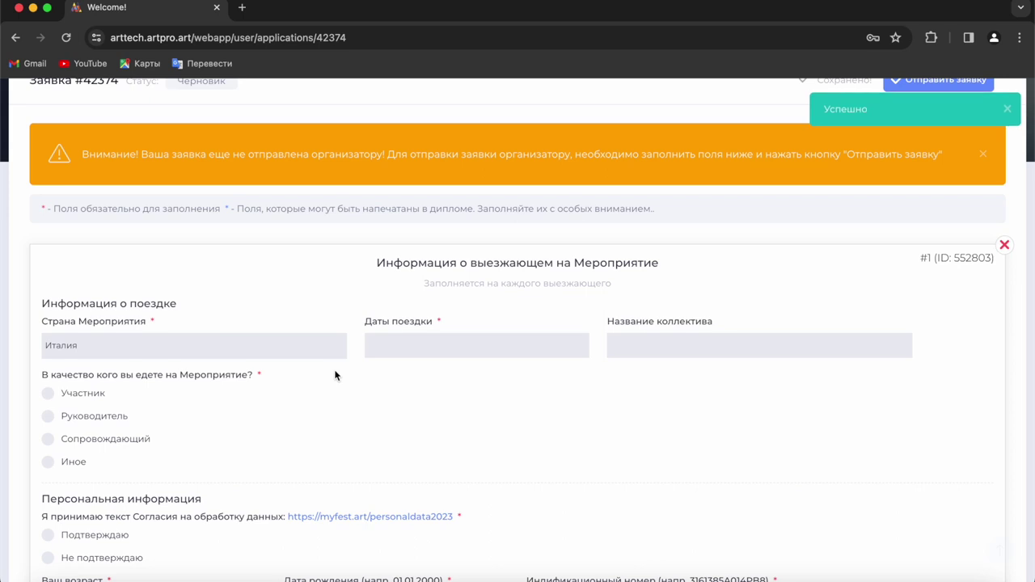
{"action": "left_click", "coordinate": [417, 346]}
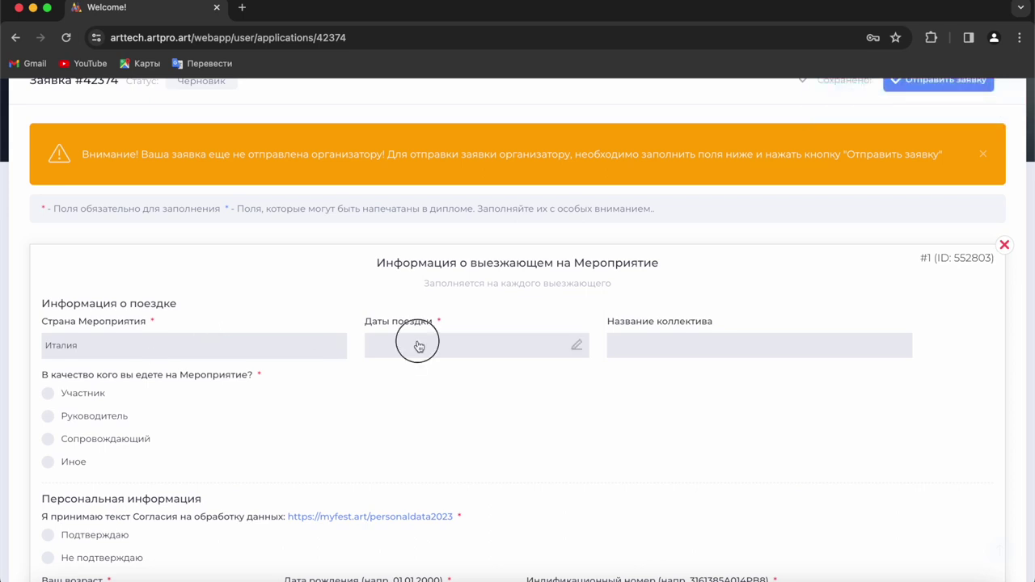
{"action": "left_click", "coordinate": [417, 377]}
{"action": "left_click", "coordinate": [655, 347]}
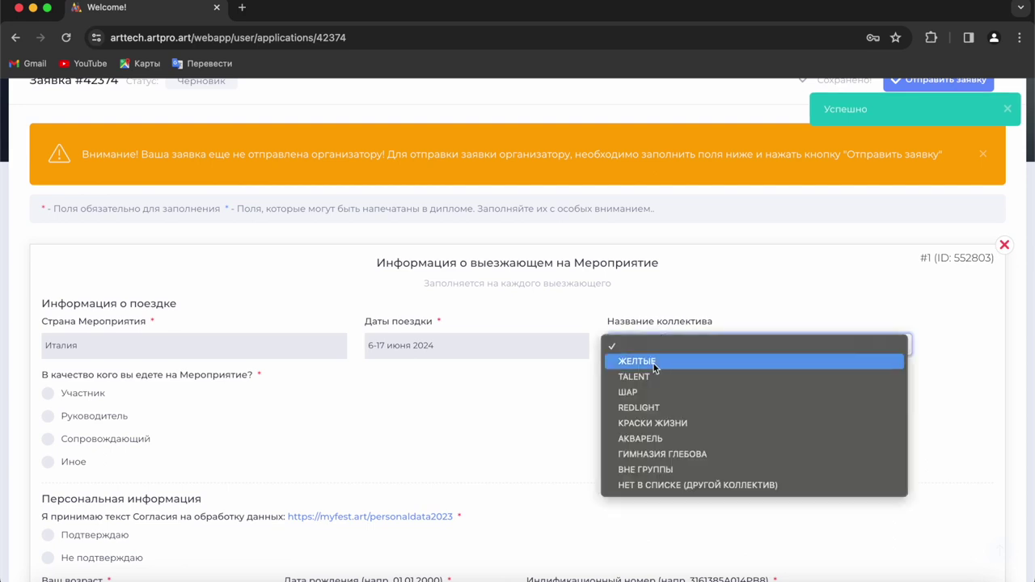
{"action": "left_click", "coordinate": [359, 418]}
{"action": "scroll", "coordinate": [473, 460], "scroll_direction": "down", "scroll_amount": 1}
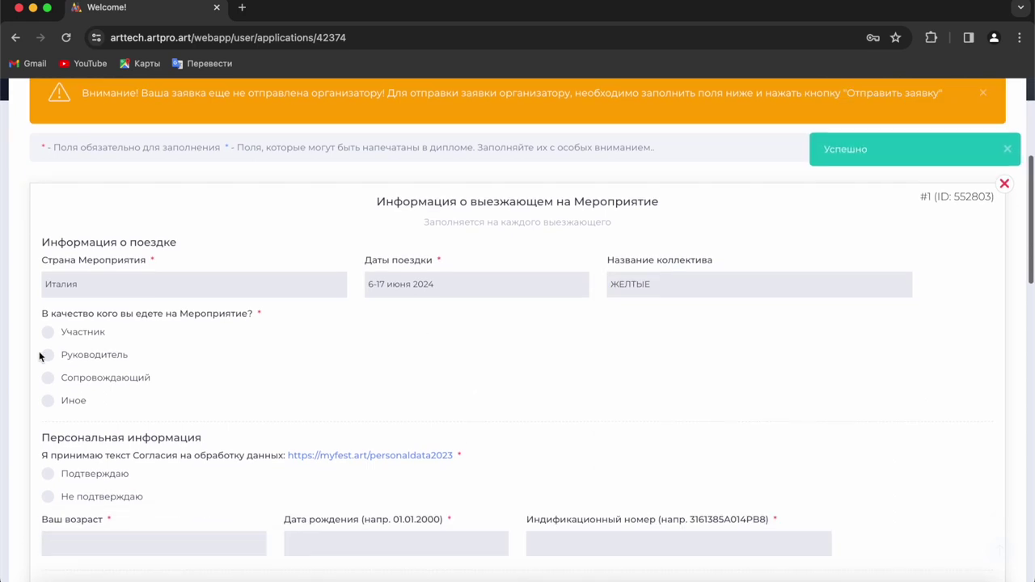
{"action": "left_click", "coordinate": [80, 339]}
- Confirm the personal data processing consent and set the age to Старше 18 лет
{"action": "scroll", "coordinate": [73, 324], "scroll_direction": "down", "scroll_amount": 3}
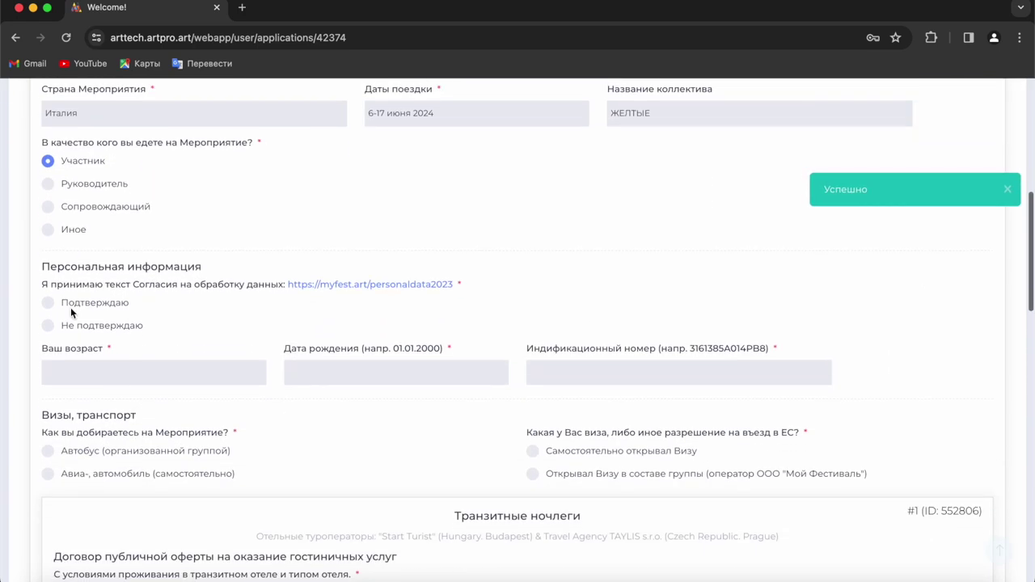
{"action": "left_click", "coordinate": [72, 303]}
{"action": "left_click", "coordinate": [102, 374]}
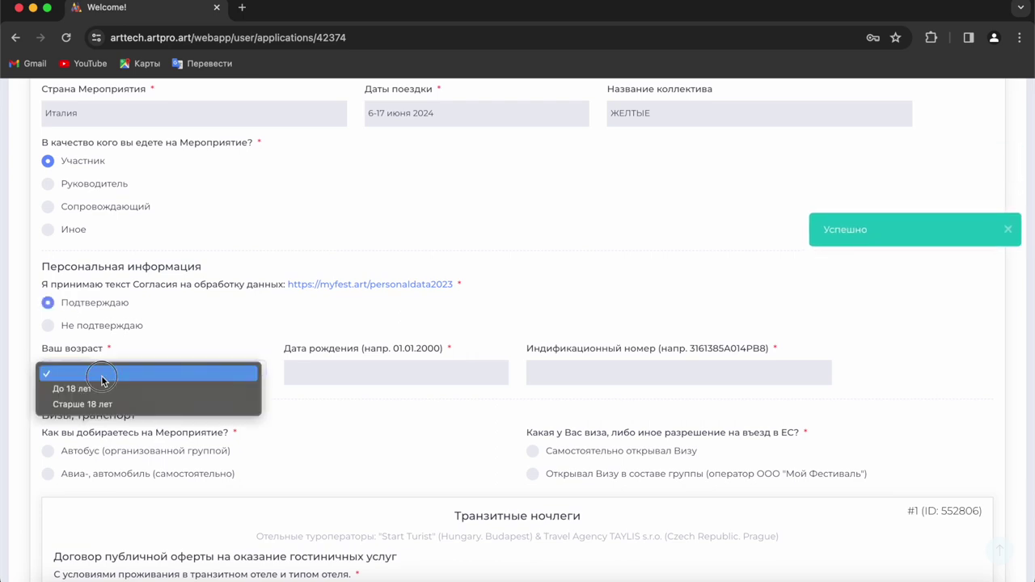
{"action": "left_click", "coordinate": [102, 407]}
- Enter TEST as the full name, date of birth, identification number and name in Latin letters
{"action": "left_click", "coordinate": [320, 371]}
{"action": "type", "text": "TEST"}
{"action": "left_click", "coordinate": [701, 373]}
{"action": "type", "text": "TEST"}
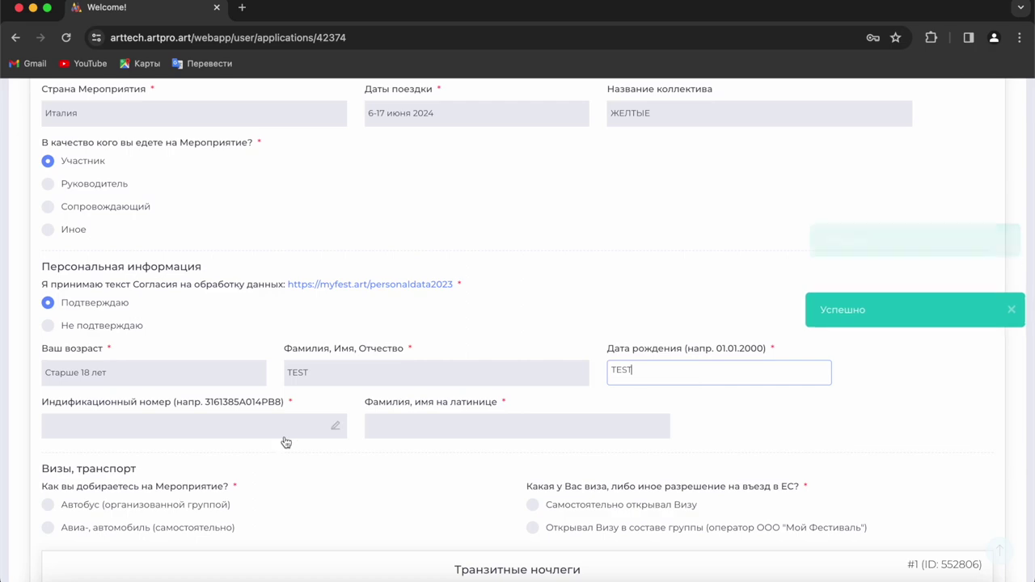
{"action": "left_click", "coordinate": [269, 426]}
{"action": "type", "text": "TEST"}
{"action": "left_click", "coordinate": [476, 426]}
{"action": "type", "text": "TEST"}
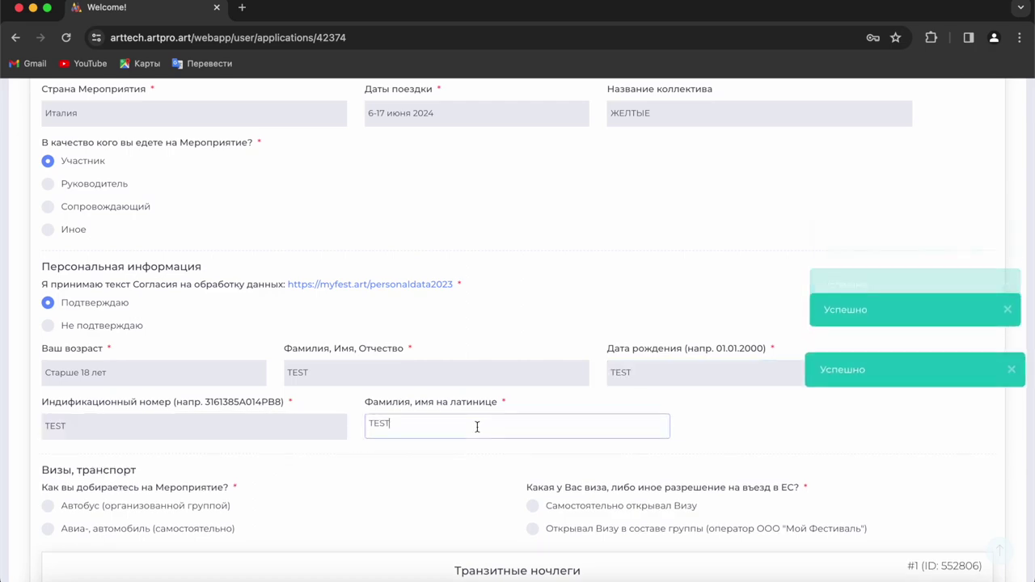
- Choose Автобус (организованной группой) as transport and the visa opened as part of the group through ООО "Мой Фестиваль"
{"action": "scroll", "coordinate": [378, 476], "scroll_direction": "down", "scroll_amount": 3}
{"action": "left_click", "coordinate": [189, 313]}
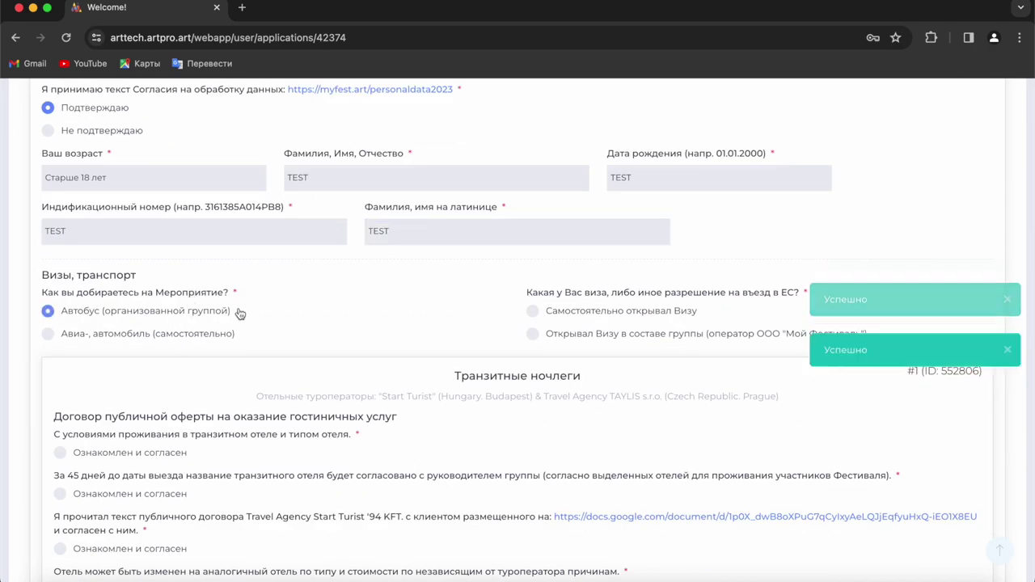
{"action": "left_click", "coordinate": [612, 333]}
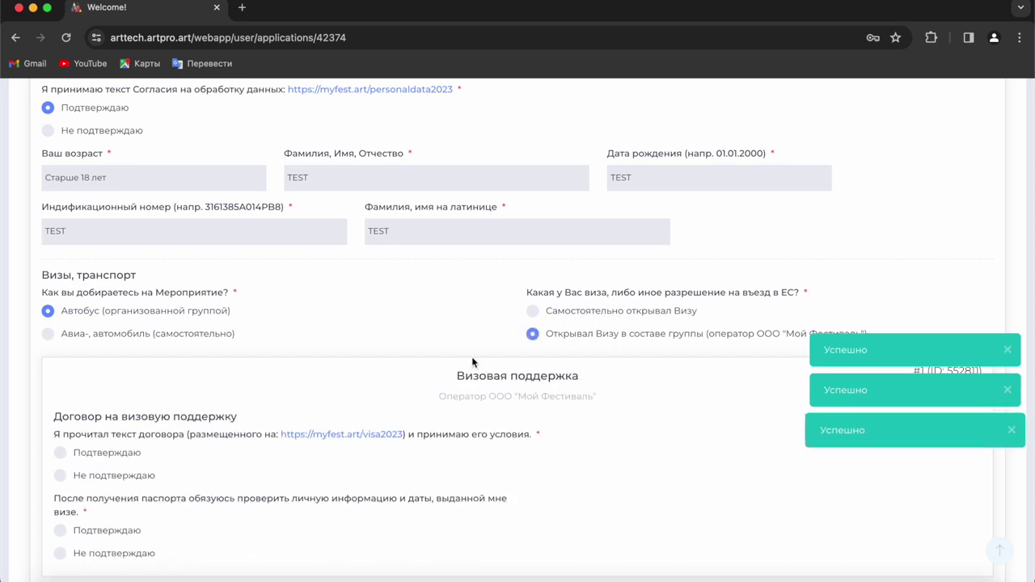
- Confirm acceptance of the visa support contract and the obligation to check the issued visa's data
{"action": "scroll", "coordinate": [473, 361], "scroll_direction": "down", "scroll_amount": 1}
{"action": "left_click", "coordinate": [129, 377]}
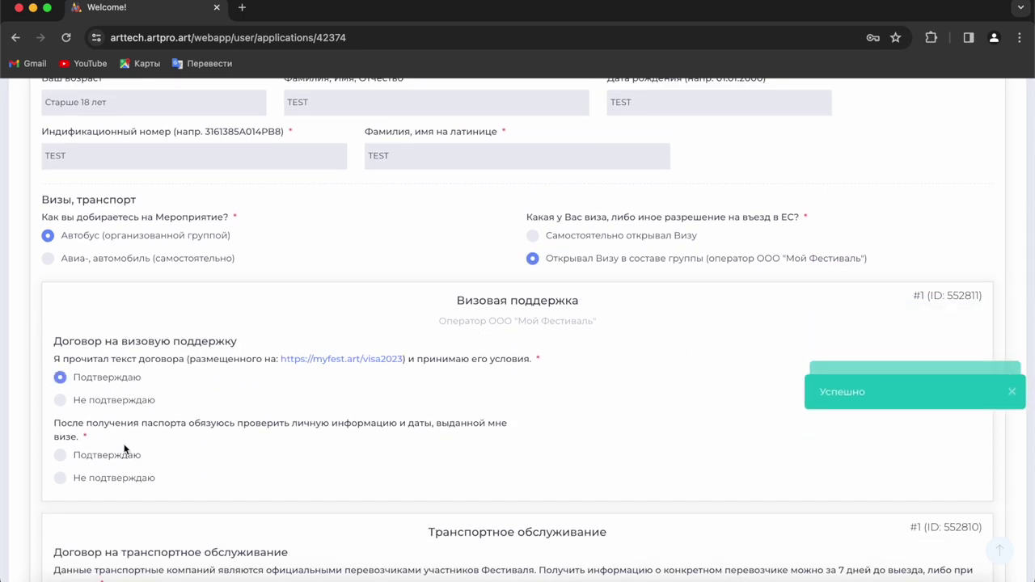
{"action": "left_click", "coordinate": [121, 458]}
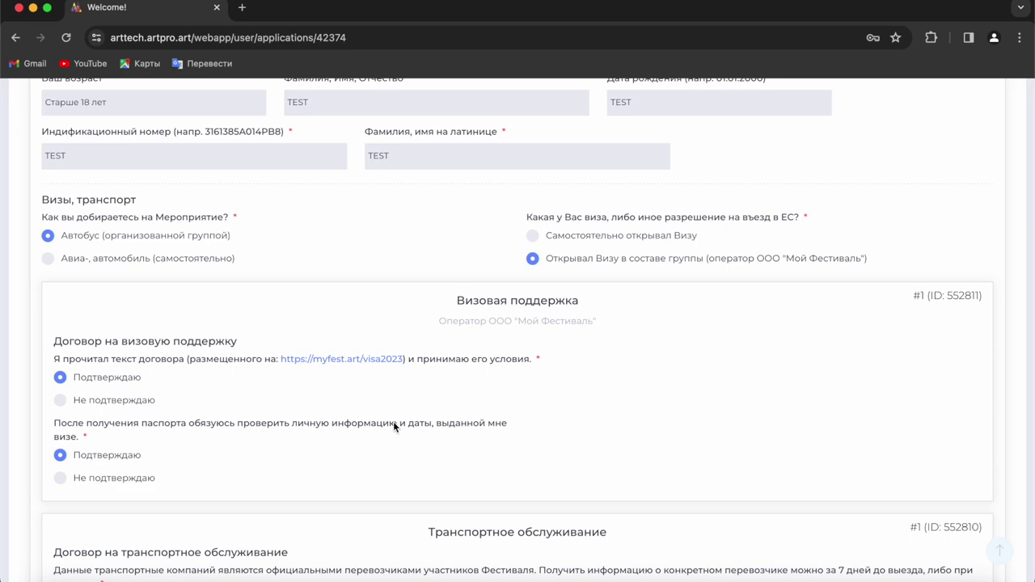
- Mark all seven statements of the transport service contract as Ознакомлен и согласен
{"action": "scroll", "coordinate": [397, 390], "scroll_direction": "down", "scroll_amount": 4}
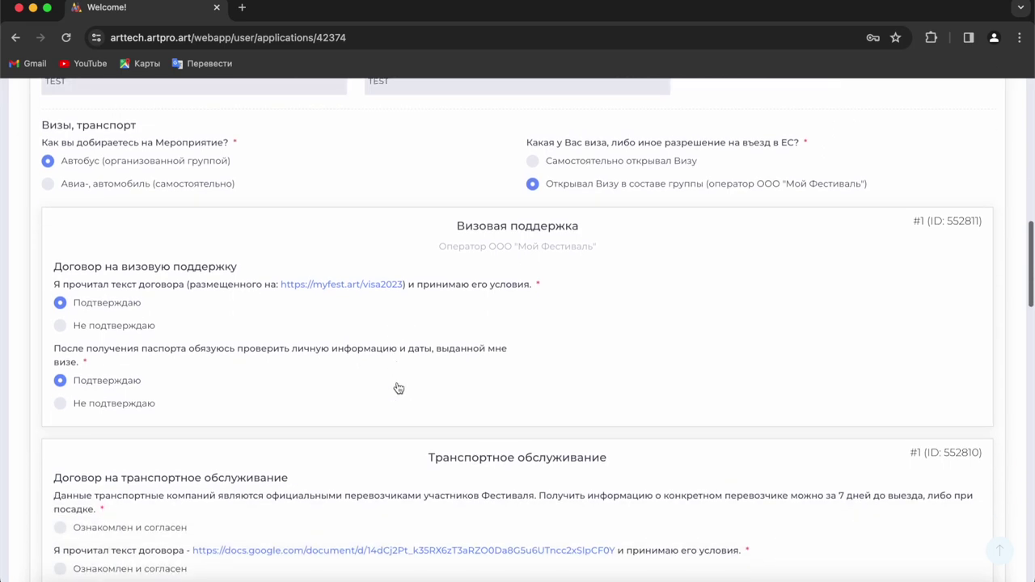
{"action": "scroll", "coordinate": [397, 388], "scroll_direction": "down", "scroll_amount": 6}
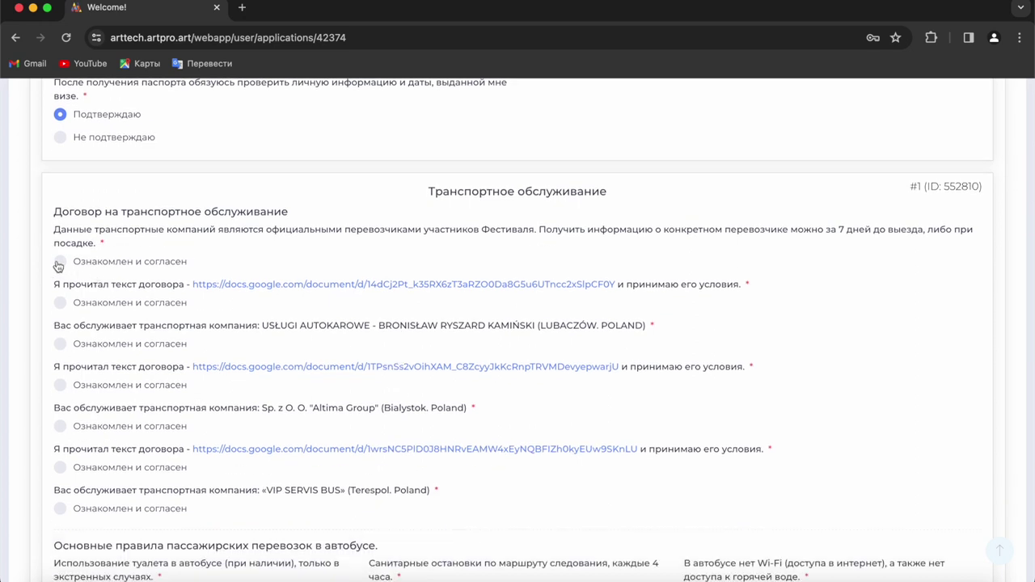
{"action": "left_click", "coordinate": [59, 261]}
{"action": "left_click", "coordinate": [60, 302]}
{"action": "left_click", "coordinate": [60, 344]}
{"action": "left_click", "coordinate": [60, 385]}
{"action": "left_click", "coordinate": [60, 426]}
{"action": "left_click", "coordinate": [59, 467]}
{"action": "left_click", "coordinate": [60, 508]}
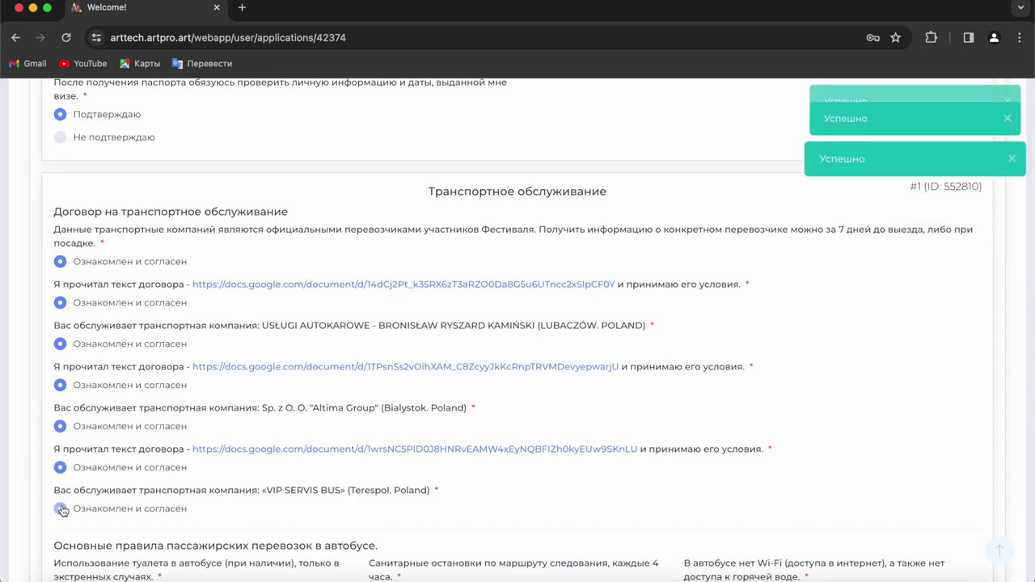
{"action": "left_click_drag", "start_coordinate": [76, 235], "coordinate": [41, 223]}
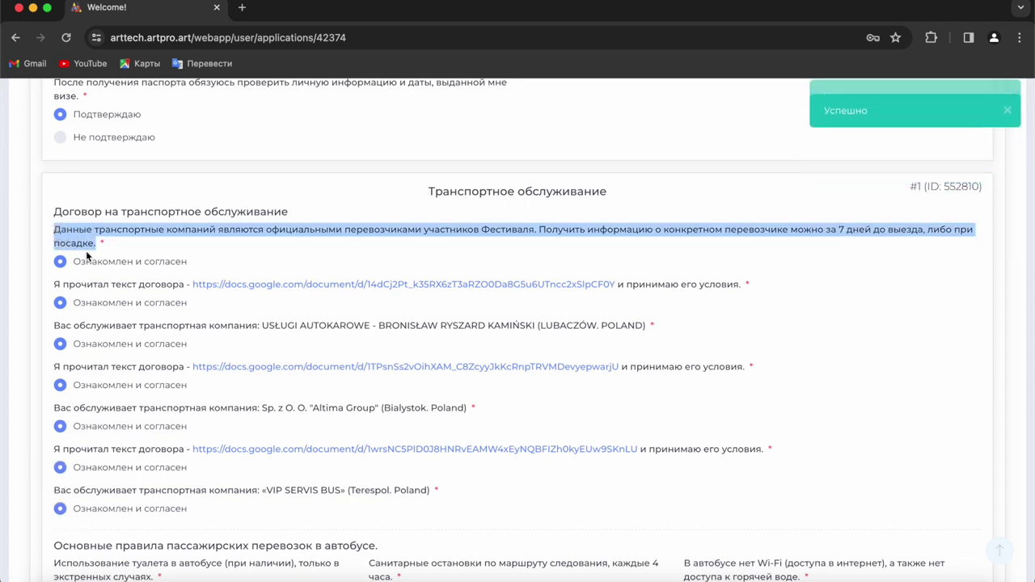
- Acknowledge the three bus travel rules and confirm the seating plan agreed with the group leader
{"action": "scroll", "coordinate": [86, 251], "scroll_direction": "down", "scroll_amount": 1}
{"action": "scroll", "coordinate": [85, 250], "scroll_direction": "down", "scroll_amount": 4}
{"action": "left_click", "coordinate": [72, 325]}
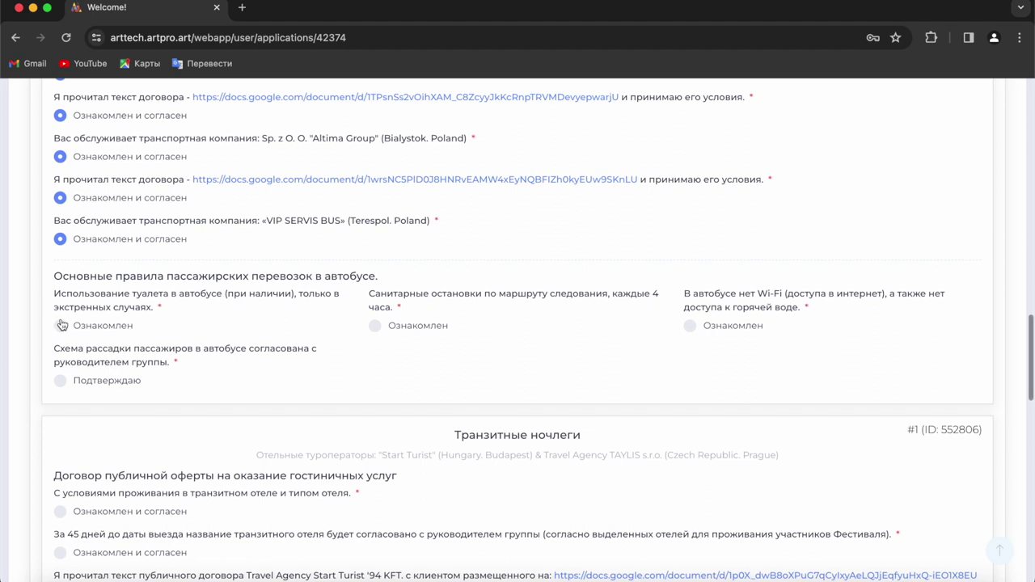
{"action": "left_click", "coordinate": [393, 332]}
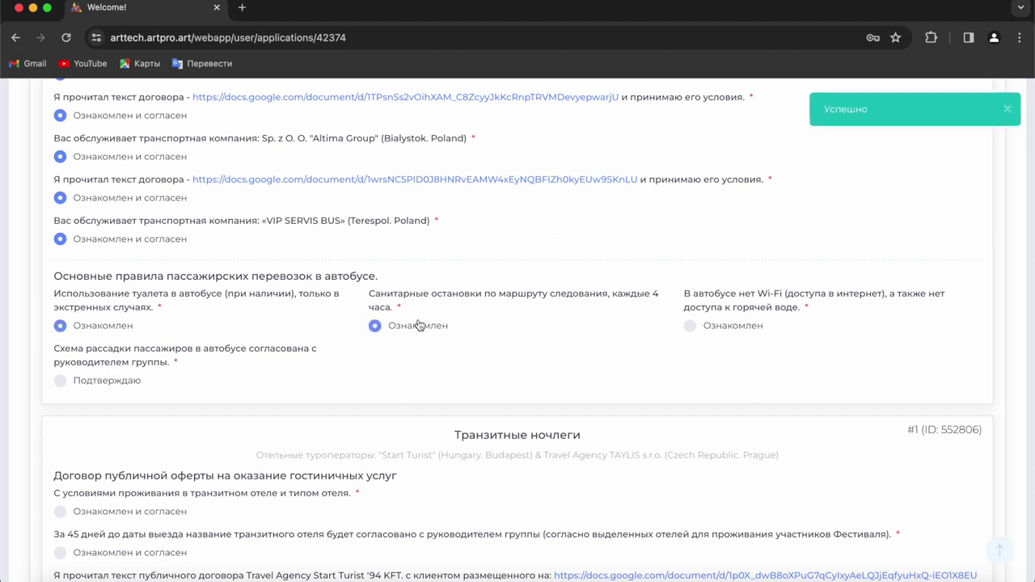
{"action": "left_click", "coordinate": [689, 328]}
{"action": "left_click", "coordinate": [60, 380]}
- Mark all four hotel services offer statements under Транзитные ночлеги as Ознакомлен и согласен
{"action": "scroll", "coordinate": [62, 404], "scroll_direction": "down", "scroll_amount": 2}
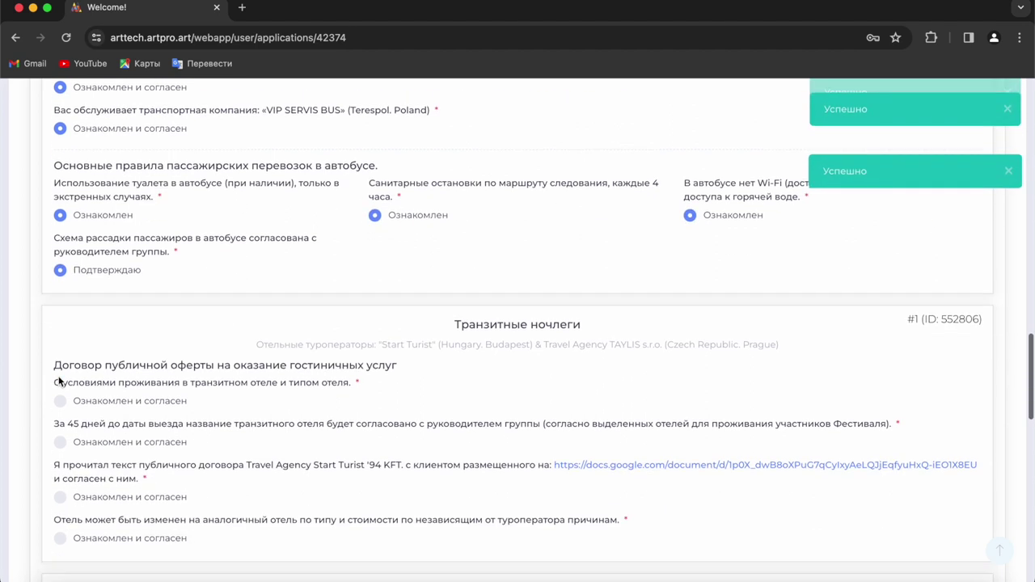
{"action": "left_click", "coordinate": [60, 400]}
{"action": "scroll", "coordinate": [59, 404], "scroll_direction": "down", "scroll_amount": 2}
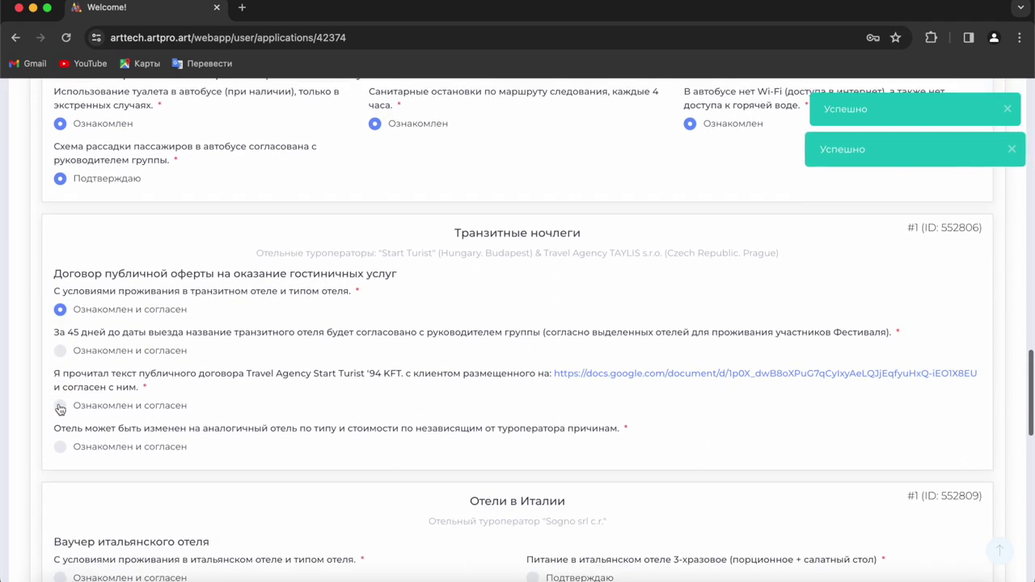
{"action": "left_click", "coordinate": [60, 352]}
{"action": "left_click", "coordinate": [60, 406]}
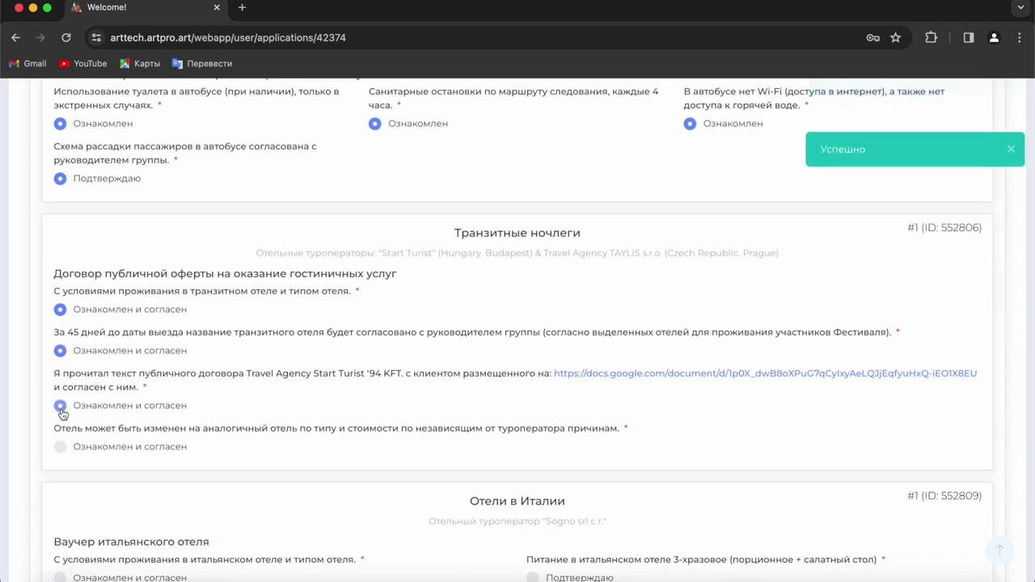
{"action": "left_click", "coordinate": [60, 447]}
{"action": "scroll", "coordinate": [63, 444], "scroll_direction": "down", "scroll_amount": 5}
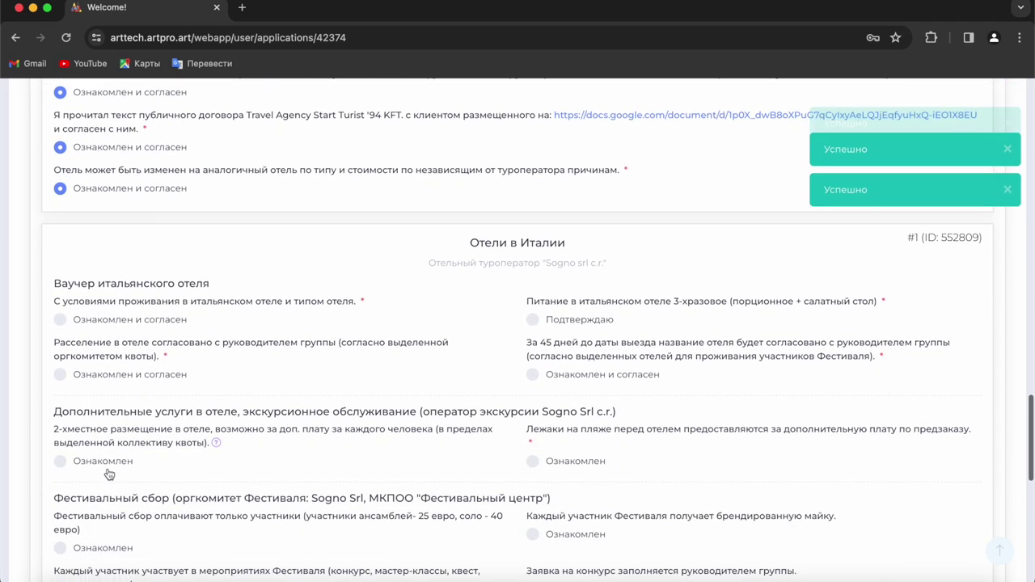
- Accept the three Italian hotel voucher statements on lodging, rooming and hotel name, and confirm the three-meals-a-day statement
{"action": "left_click", "coordinate": [59, 320]}
{"action": "left_click", "coordinate": [60, 374]}
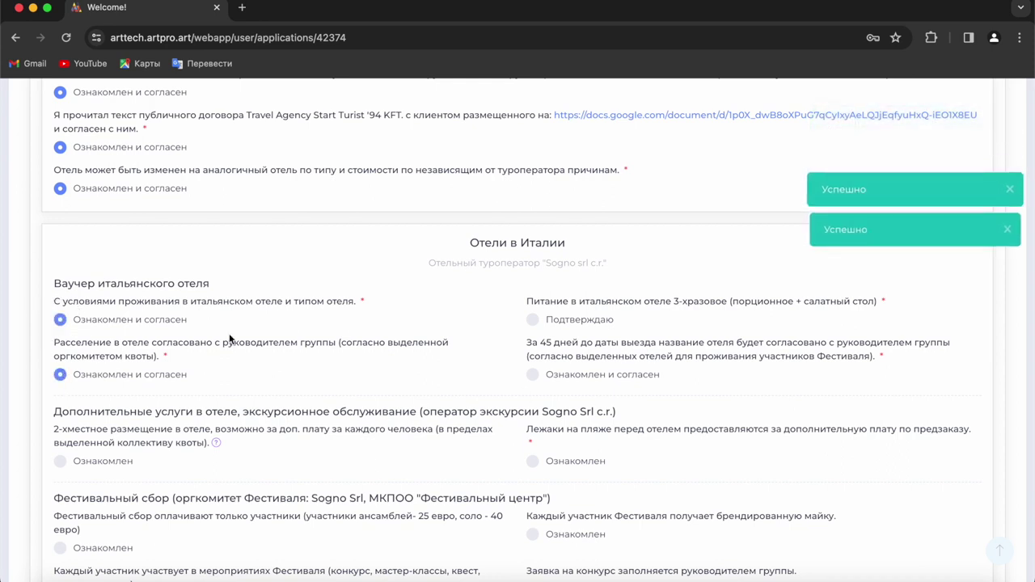
{"action": "left_click", "coordinate": [532, 374]}
{"action": "left_click", "coordinate": [532, 320]}
- Acknowledge both additional hotel service statements and three festival fee statements, and confirm that the group leader fills in the contest application
{"action": "scroll", "coordinate": [118, 368], "scroll_direction": "down", "scroll_amount": 2}
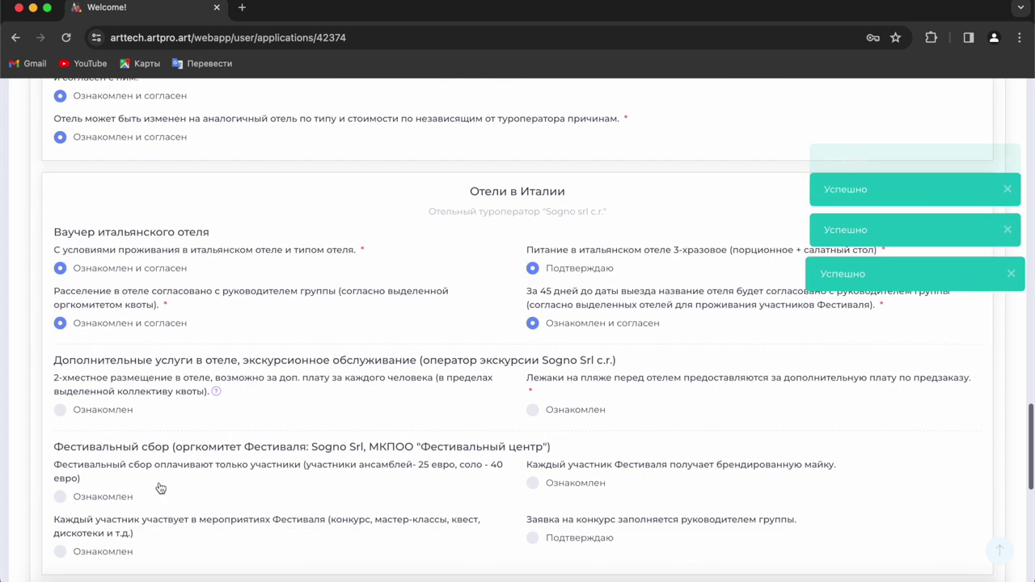
{"action": "left_click", "coordinate": [60, 363]}
{"action": "left_click", "coordinate": [533, 363]}
{"action": "left_click", "coordinate": [532, 437]}
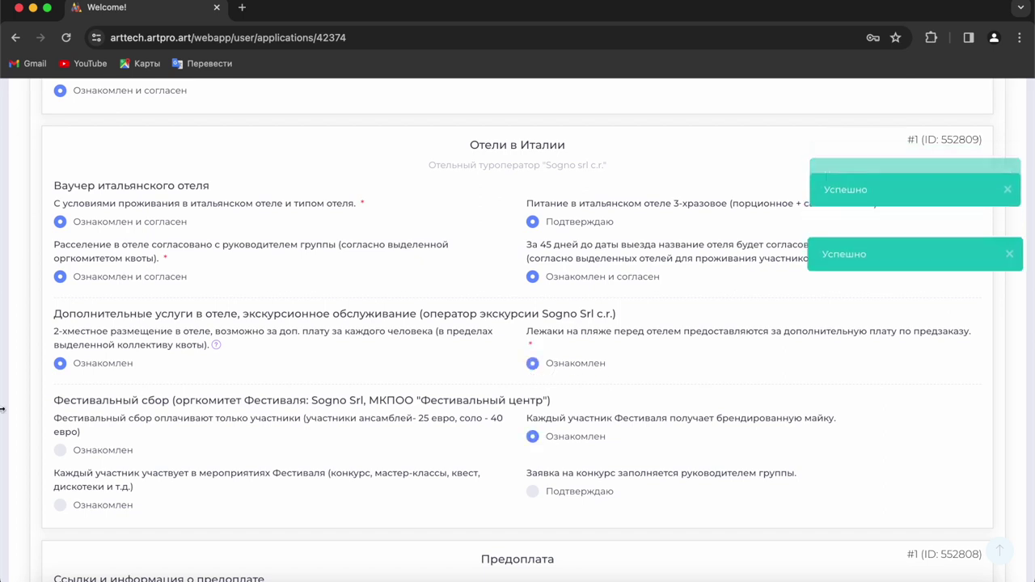
{"action": "left_click", "coordinate": [60, 449]}
{"action": "left_click", "coordinate": [60, 505]}
{"action": "left_click", "coordinate": [532, 491]}
- Read the prepayment breakdown under Предоплата and mark the prepayment, service fee and refund rule statements as Ознакомлен и согласен
{"action": "scroll", "coordinate": [534, 491], "scroll_direction": "down", "scroll_amount": 5}
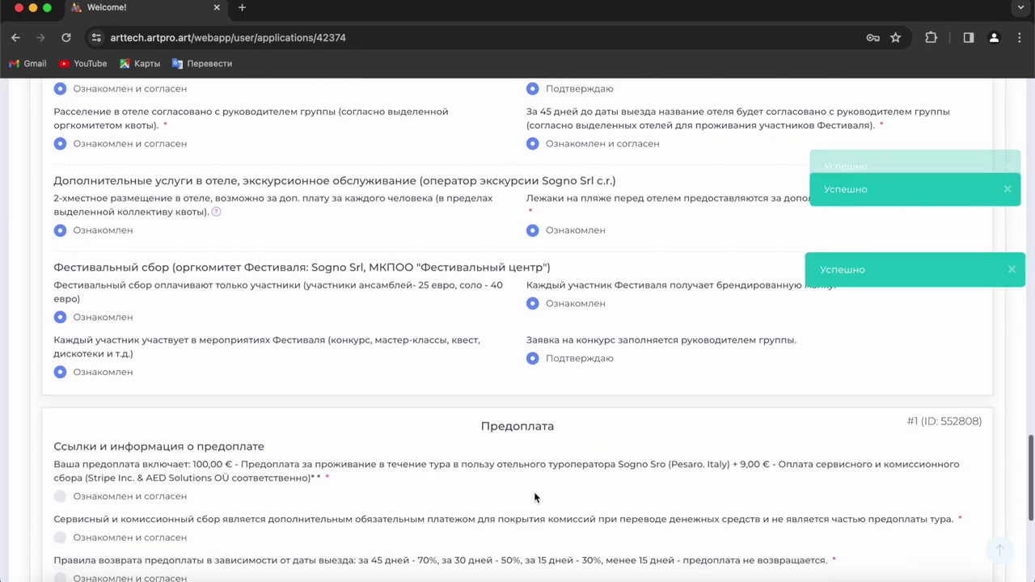
{"action": "scroll", "coordinate": [534, 498], "scroll_direction": "down", "scroll_amount": 1}
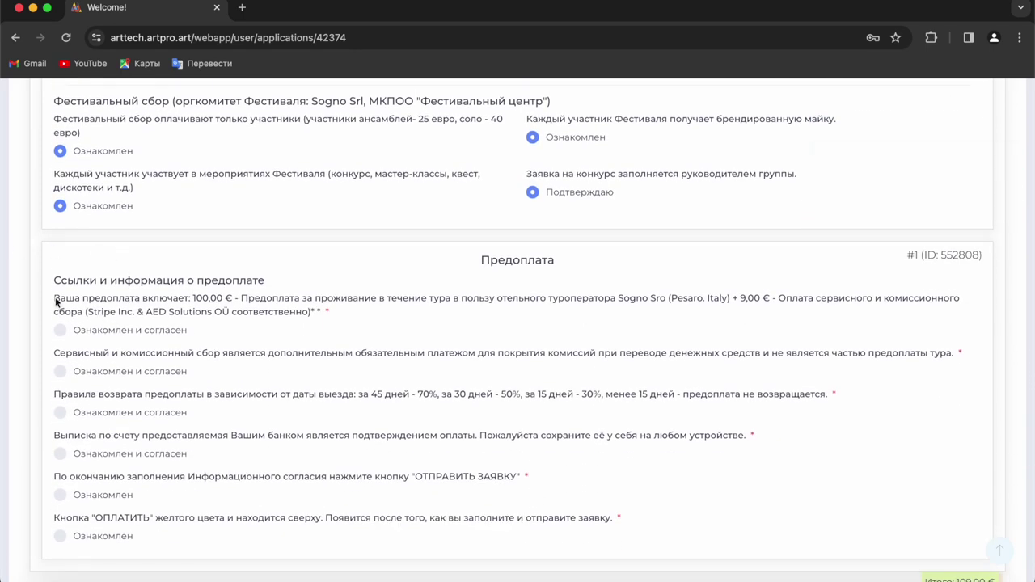
{"action": "left_click_drag", "start_coordinate": [48, 296], "coordinate": [267, 295]}
{"action": "left_click", "coordinate": [233, 297]}
{"action": "left_click_drag", "start_coordinate": [53, 298], "coordinate": [732, 306]}
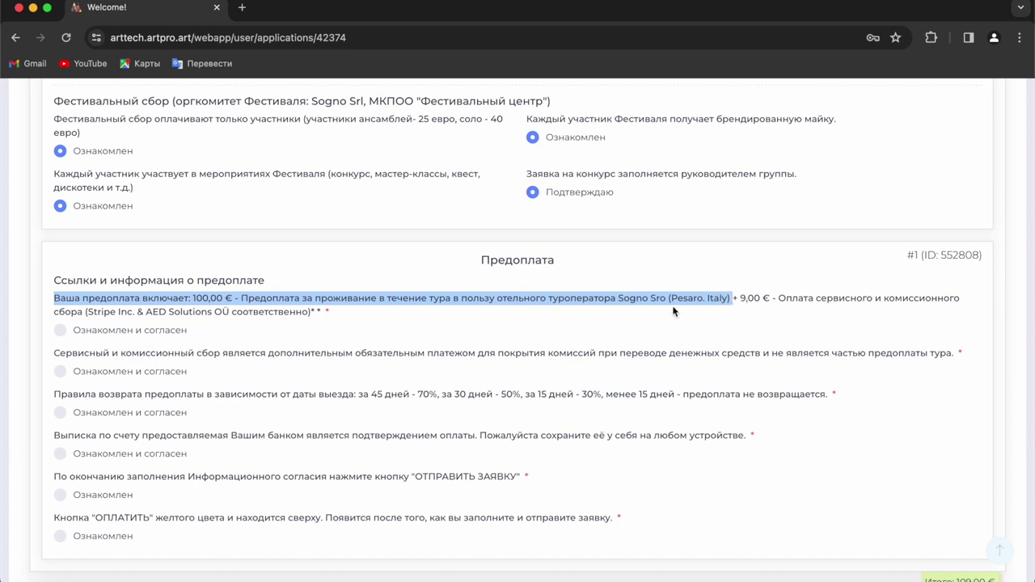
{"action": "left_click_drag", "start_coordinate": [738, 302], "coordinate": [780, 312]}
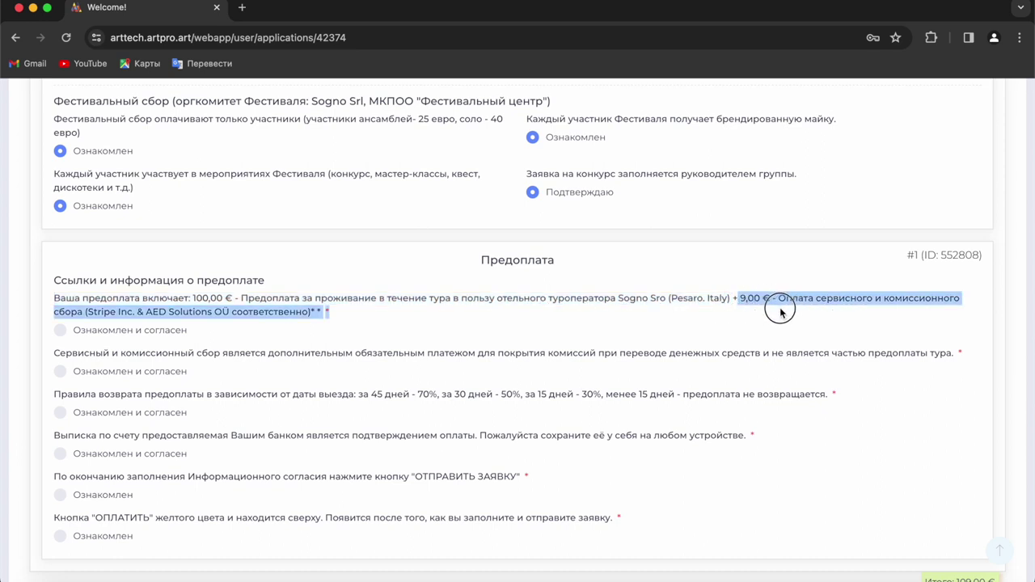
{"action": "left_click", "coordinate": [60, 330]}
{"action": "left_click", "coordinate": [61, 373]}
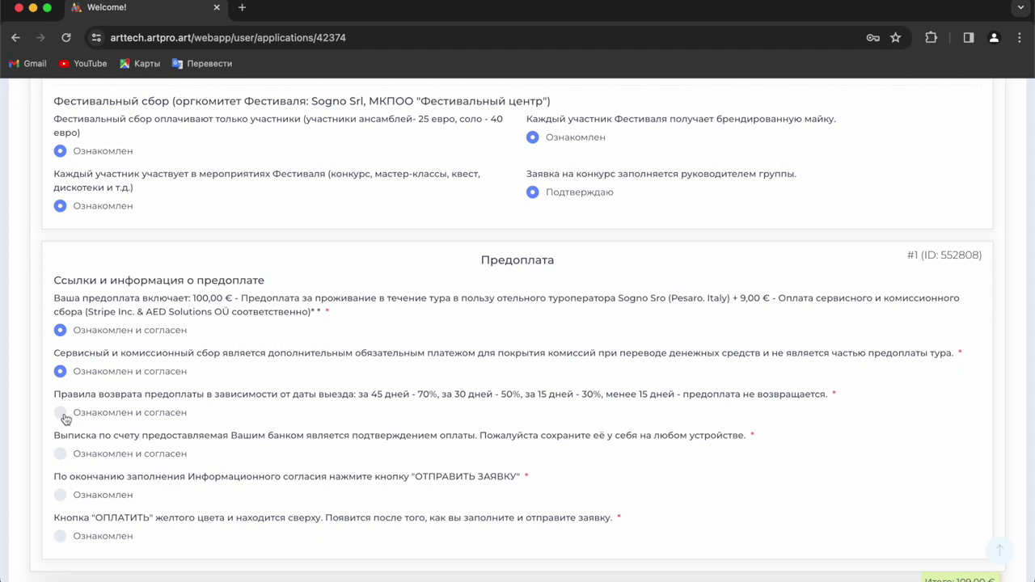
{"action": "left_click", "coordinate": [60, 414]}
- Accept the bank statement clause under Предоплата and acknowledge the two notes about the ОТПРАВИТЬ ЗАЯВКУ and ОПЛАТИТЬ buttons
{"action": "scroll", "coordinate": [63, 412], "scroll_direction": "down", "scroll_amount": 4}
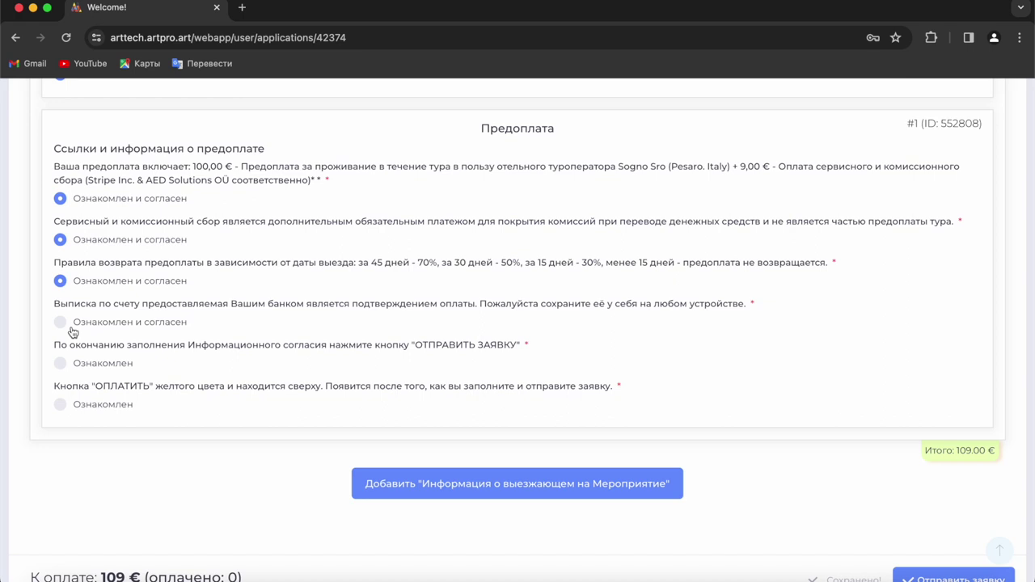
{"action": "left_click", "coordinate": [59, 323]}
{"action": "left_click", "coordinate": [72, 364]}
{"action": "scroll", "coordinate": [695, 457], "scroll_direction": "down", "scroll_amount": 1}
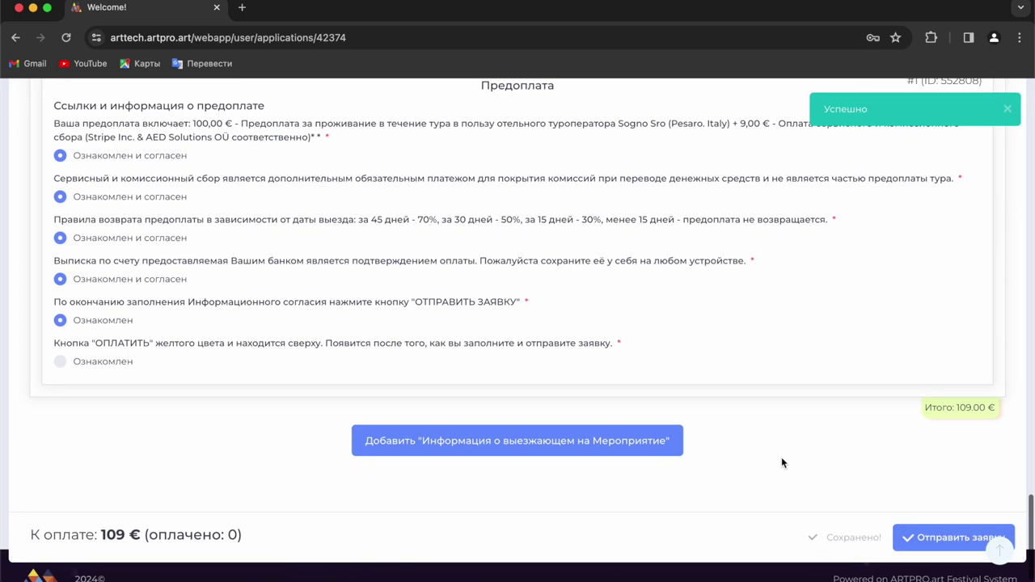
{"action": "left_click", "coordinate": [67, 363]}
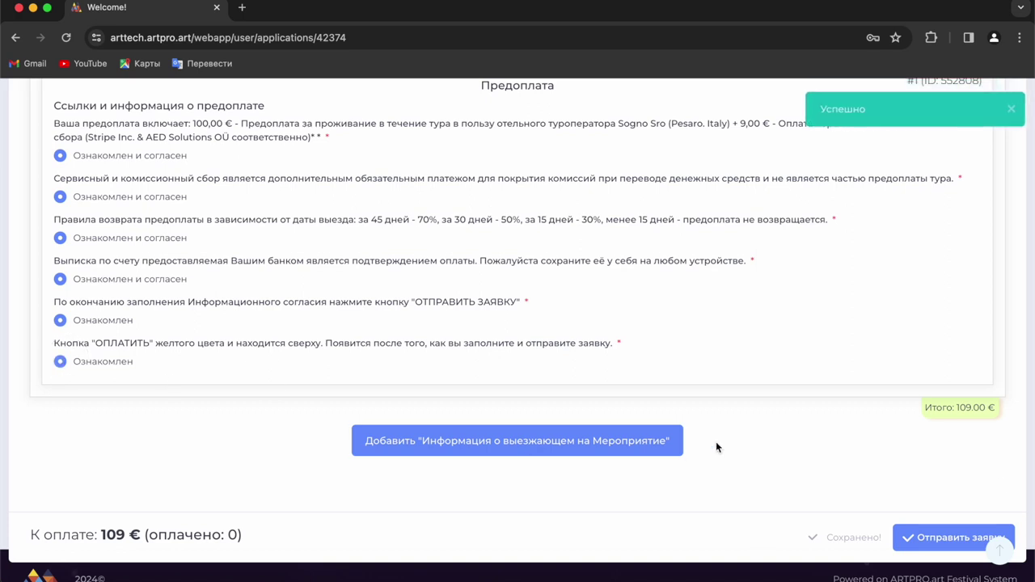
- Submit the completed application to the organizer and close the submission notice
{"action": "left_click", "coordinate": [947, 546]}
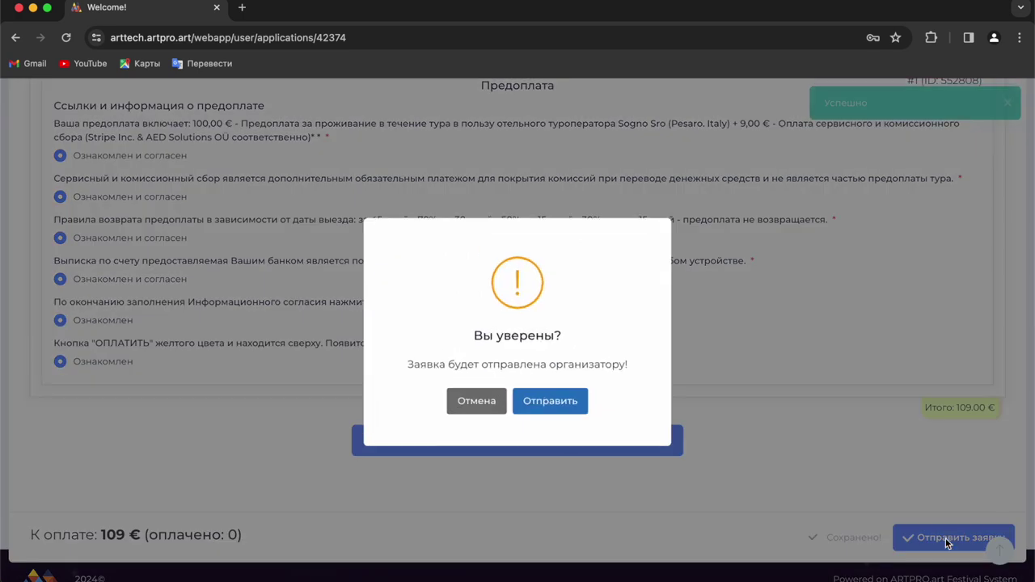
{"action": "left_click", "coordinate": [578, 396]}
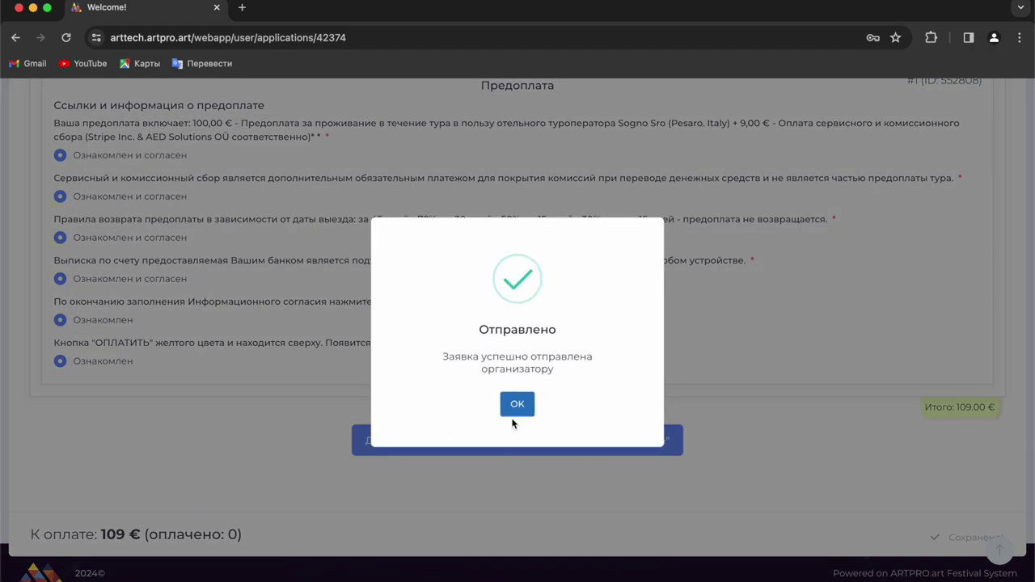
{"action": "left_click", "coordinate": [517, 401]}
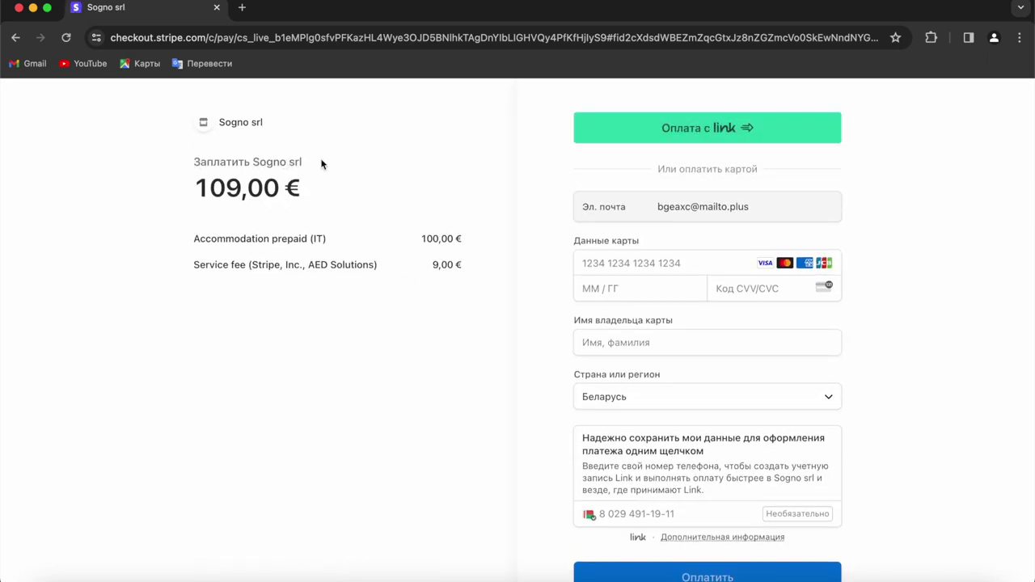
- Examine the Sogno srl checkout page, including the payment breakdown and the card detail fields
{"action": "scroll", "coordinate": [348, 314], "scroll_direction": "down", "scroll_amount": 1}
{"action": "scroll", "coordinate": [347, 314], "scroll_direction": "down", "scroll_amount": 1}
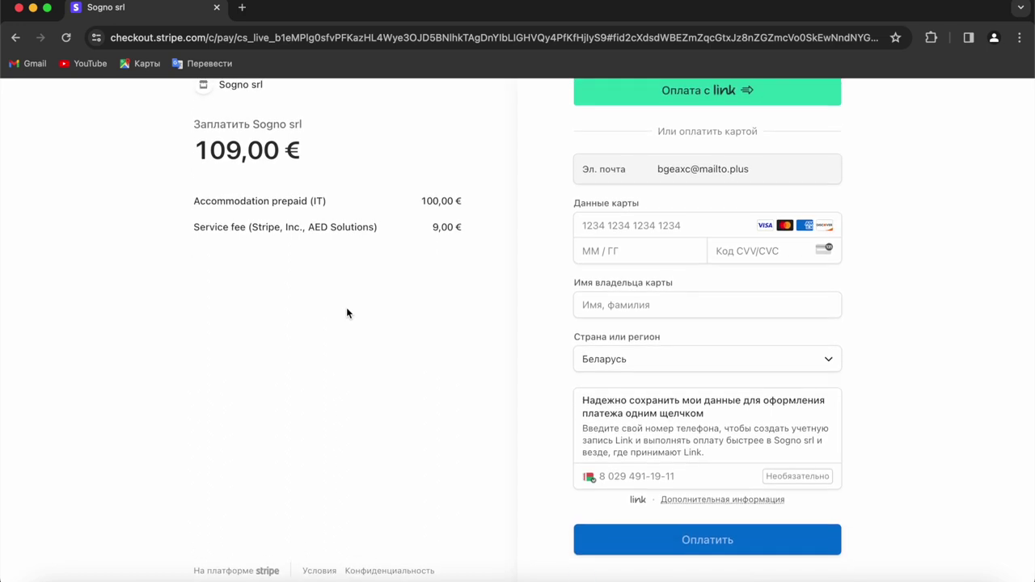
{"action": "scroll", "coordinate": [346, 313], "scroll_direction": "up", "scroll_amount": 2}
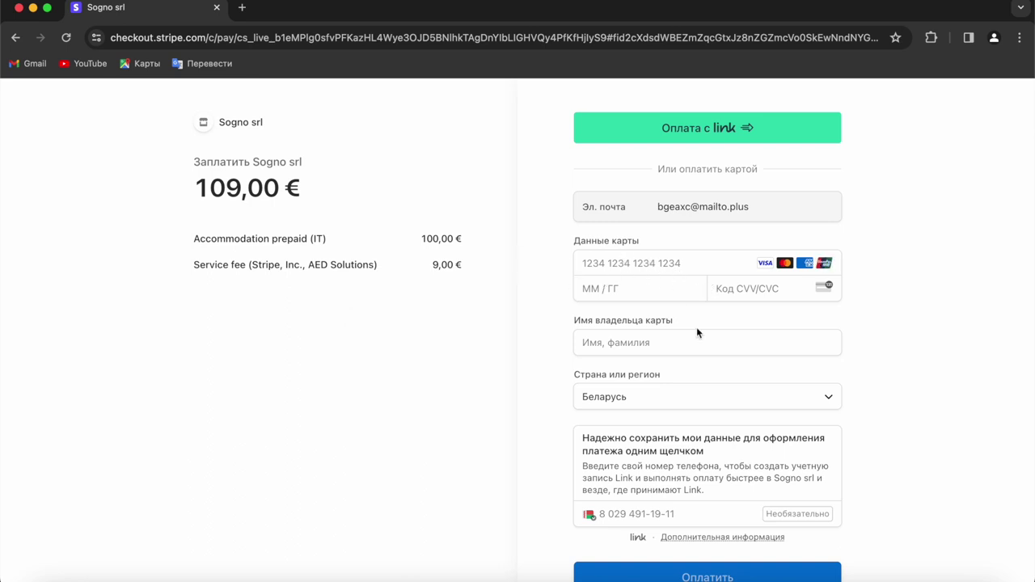
{"action": "scroll", "coordinate": [696, 332], "scroll_direction": "down", "scroll_amount": 2}
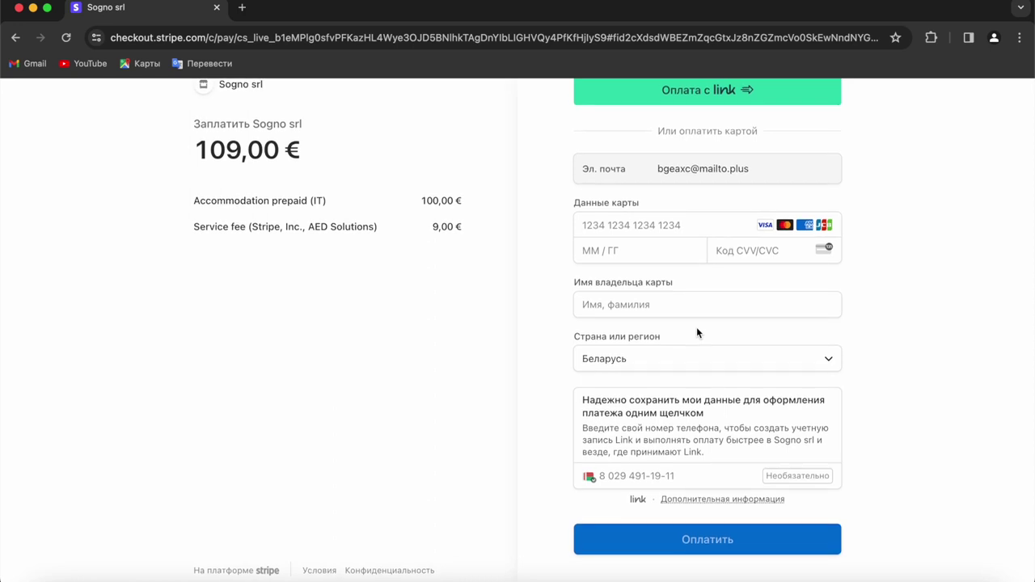